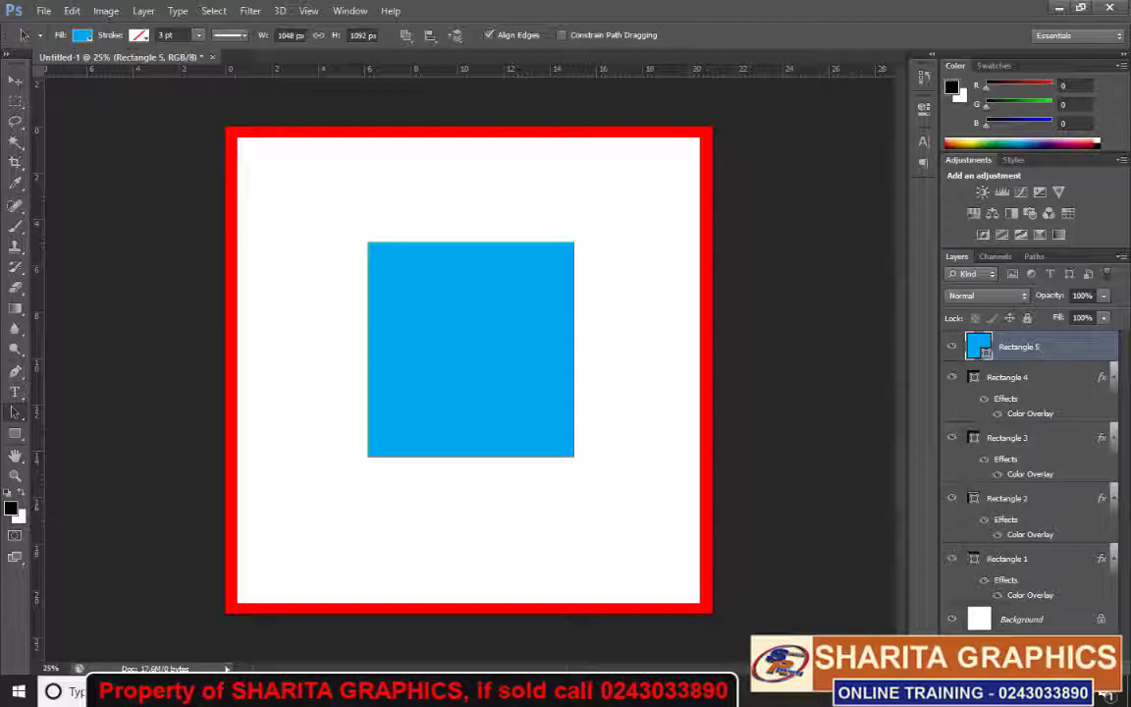
# - Add a drop shadow to the blue square with a distance of 26 px and a size of 65 px
pyautogui.click(992, 668)
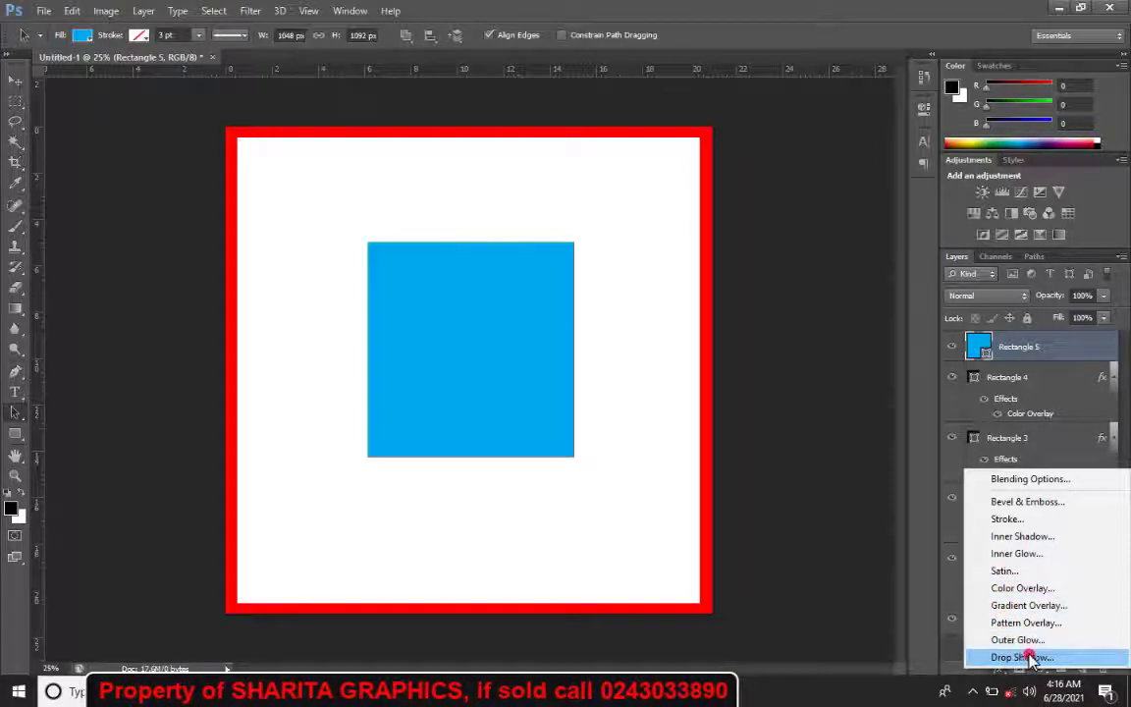
pyautogui.click(1026, 658)
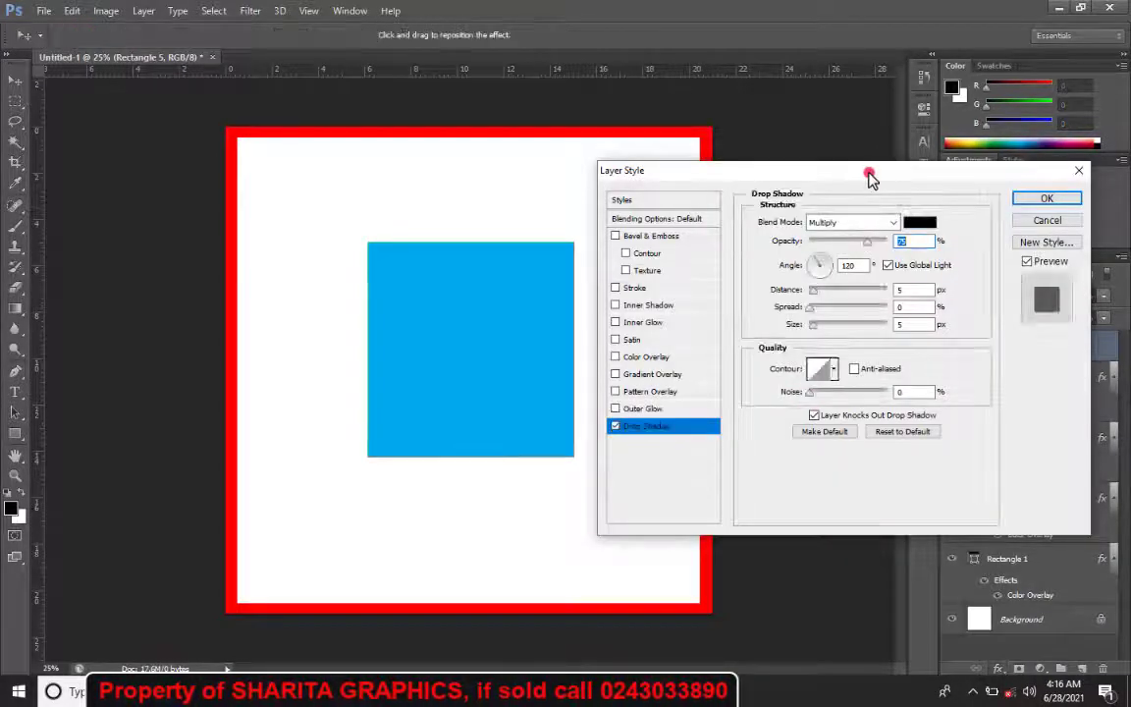
pyautogui.moveTo(873, 175); pyautogui.dragTo(886, 180)
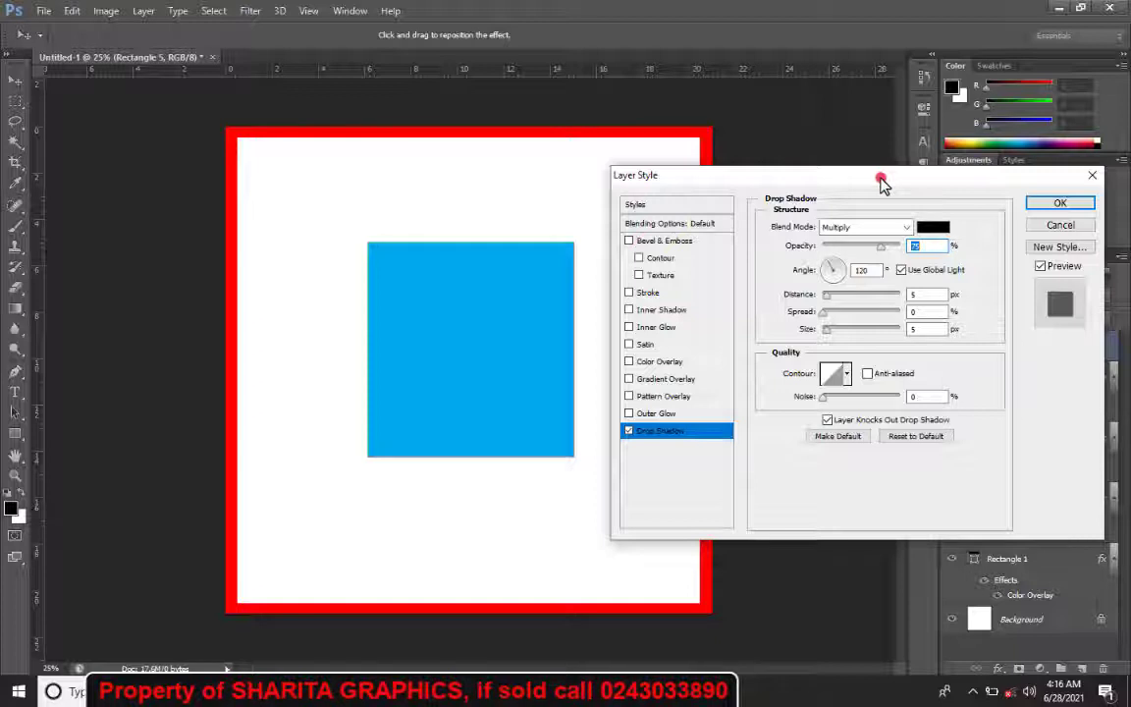
pyautogui.moveTo(880, 183)
pyautogui.mouseDown()
pyautogui.moveTo(884, 171)
pyautogui.moveTo(894, 177)
pyautogui.mouseUp()
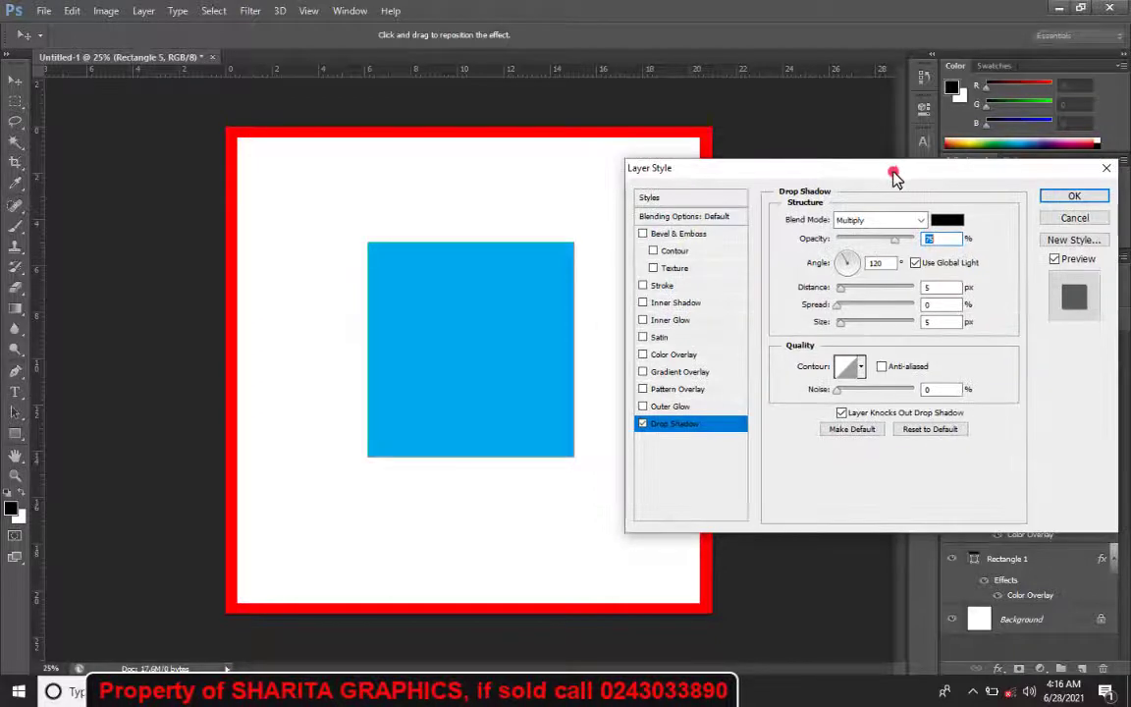
pyautogui.click(844, 258)
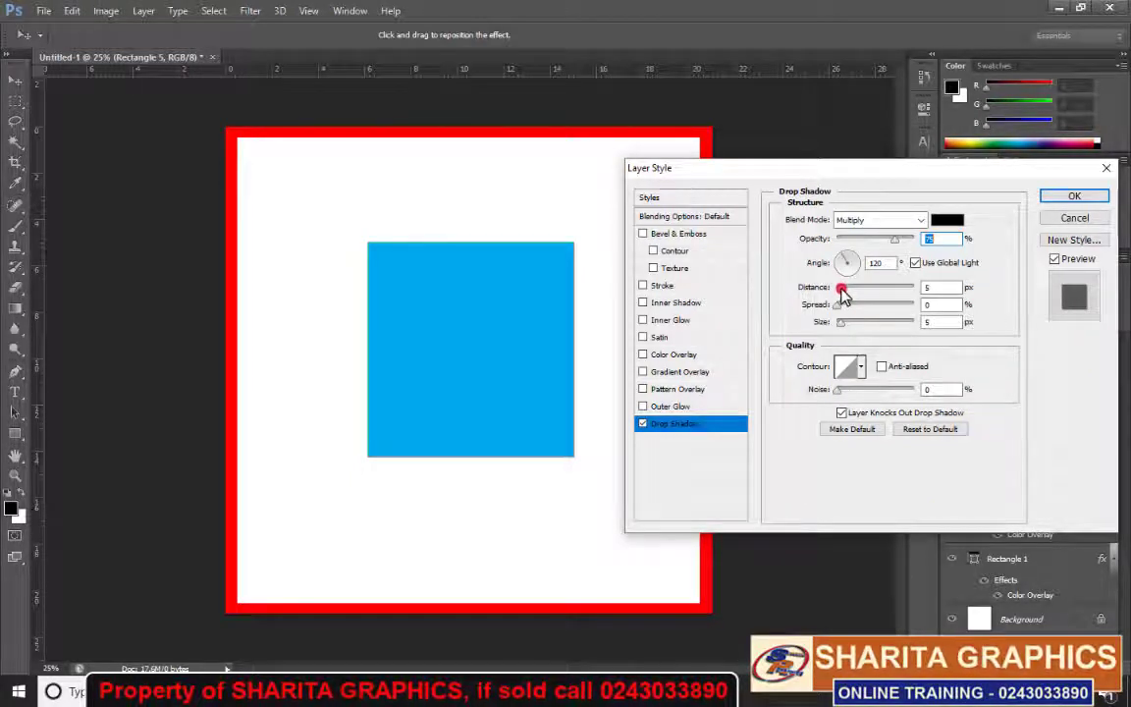
pyautogui.moveTo(843, 293)
pyautogui.mouseDown()
pyautogui.moveTo(854, 296)
pyautogui.moveTo(833, 294)
pyautogui.moveTo(895, 294)
pyautogui.moveTo(842, 300)
pyautogui.moveTo(912, 306)
pyautogui.moveTo(845, 305)
pyautogui.moveTo(857, 310)
pyautogui.mouseUp()
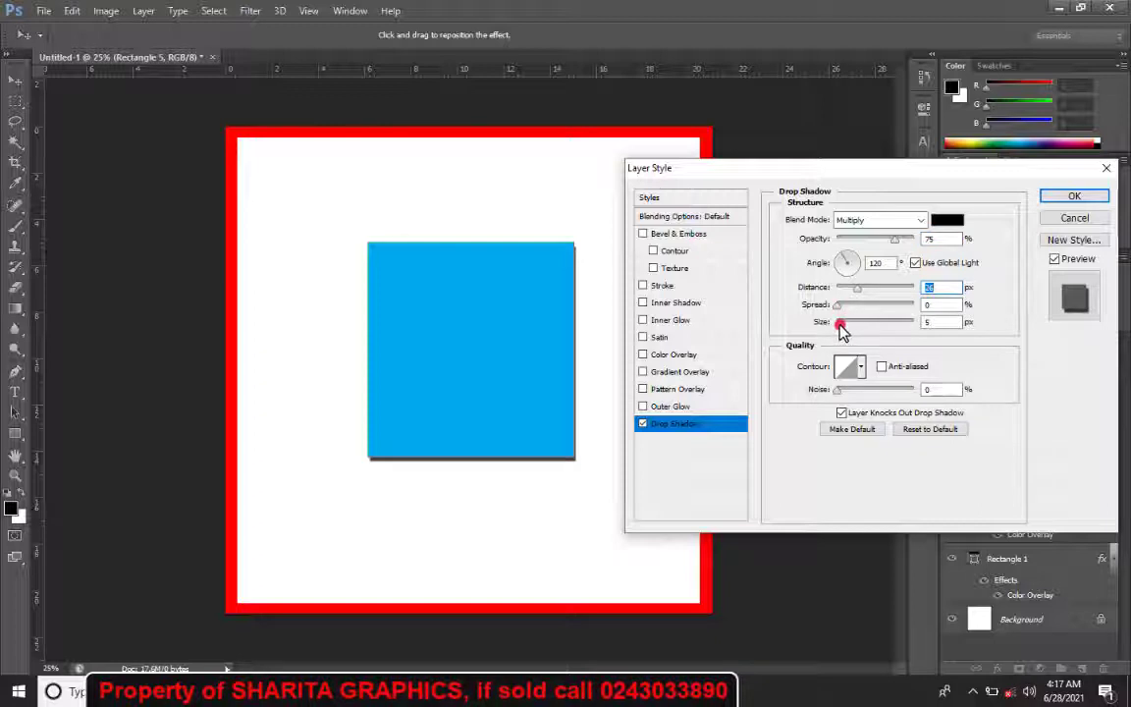
pyautogui.moveTo(841, 331); pyautogui.dragTo(860, 331)
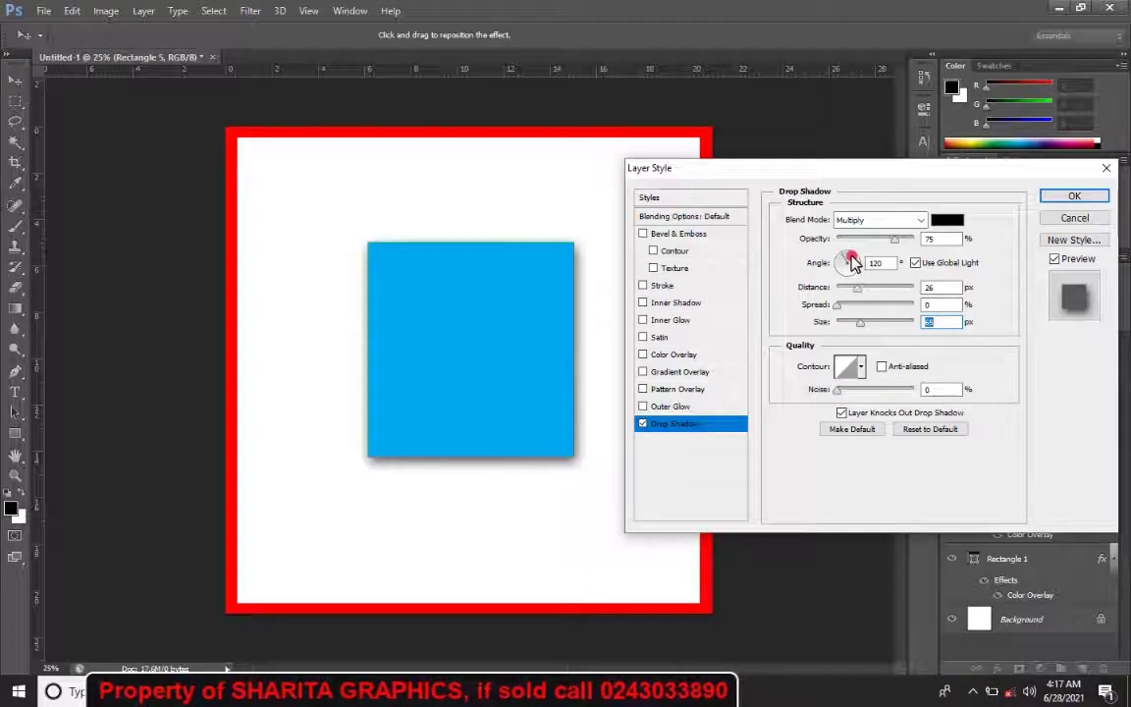
# - Adjust the drop shadow to a 90° angle with 8% spread and a size of 49 px
pyautogui.moveTo(852, 262)
pyautogui.mouseDown()
pyautogui.moveTo(856, 276)
pyautogui.moveTo(842, 280)
pyautogui.moveTo(842, 261)
pyautogui.moveTo(864, 269)
pyautogui.mouseUp()
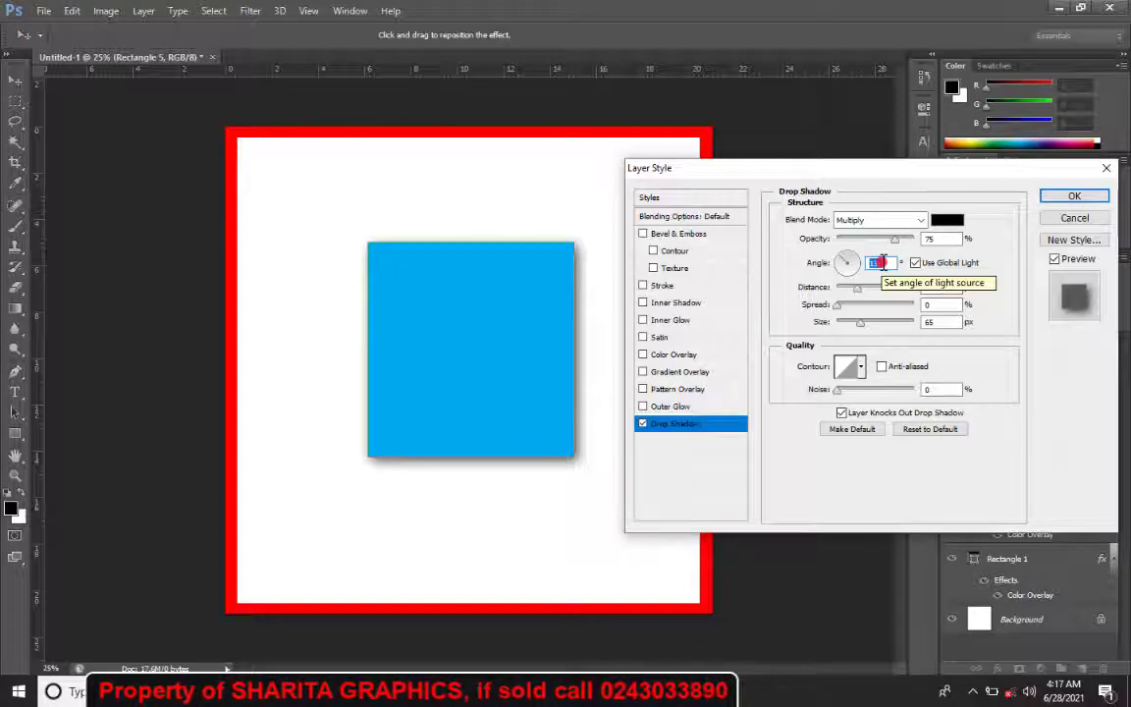
pyautogui.press('BackSpace')
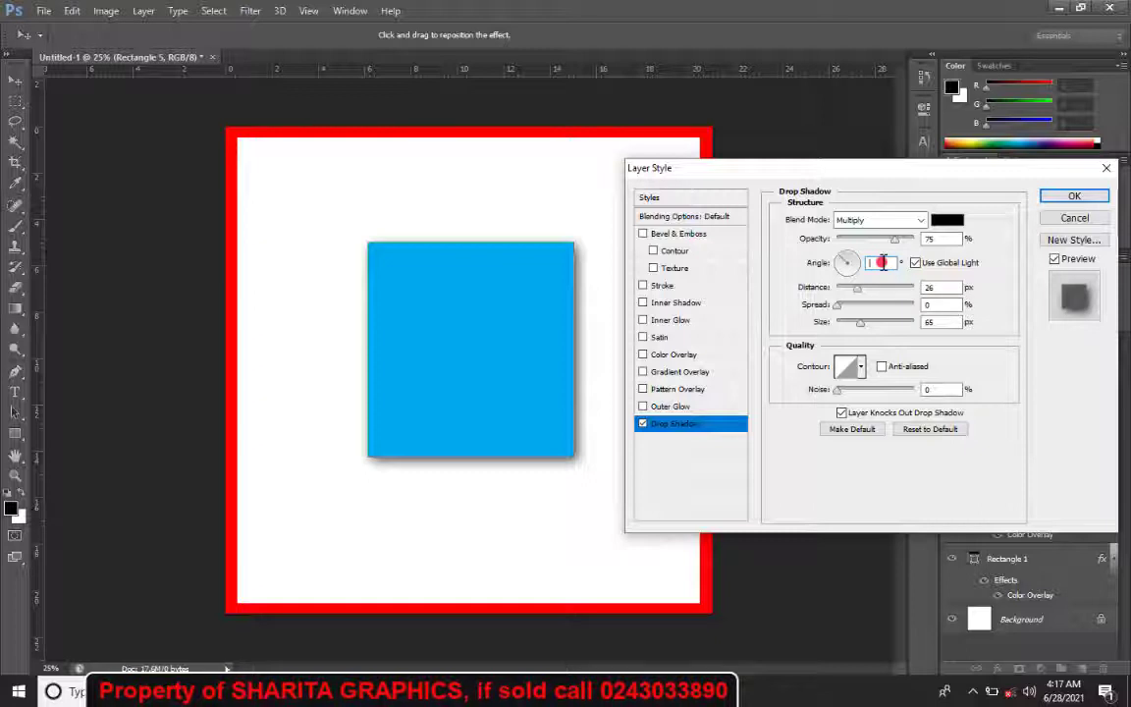
pyautogui.write('90')
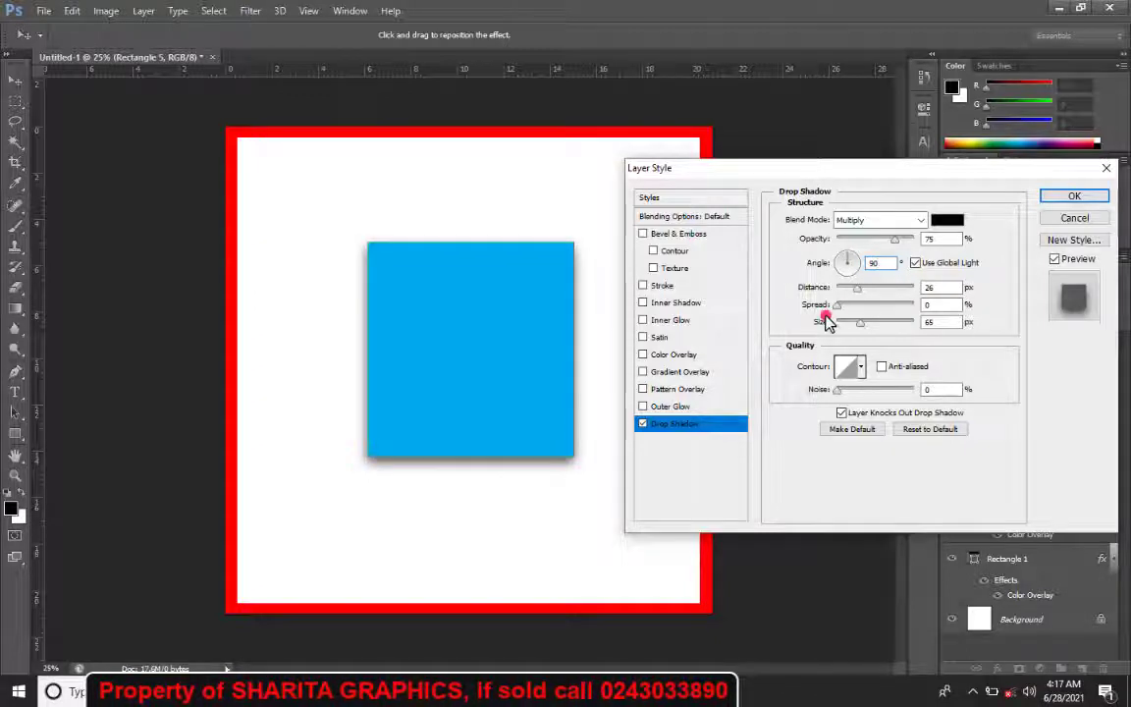
pyautogui.moveTo(838, 305)
pyautogui.mouseDown()
pyautogui.moveTo(884, 333)
pyautogui.moveTo(845, 322)
pyautogui.mouseUp()
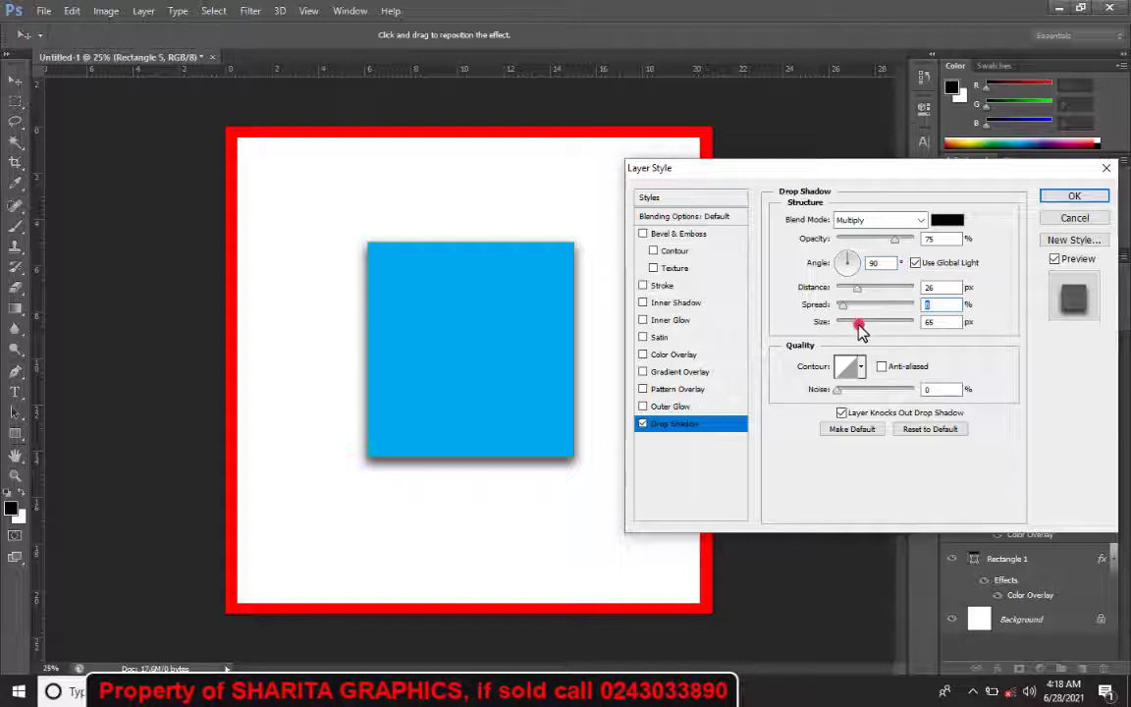
pyautogui.moveTo(861, 331); pyautogui.dragTo(856, 330)
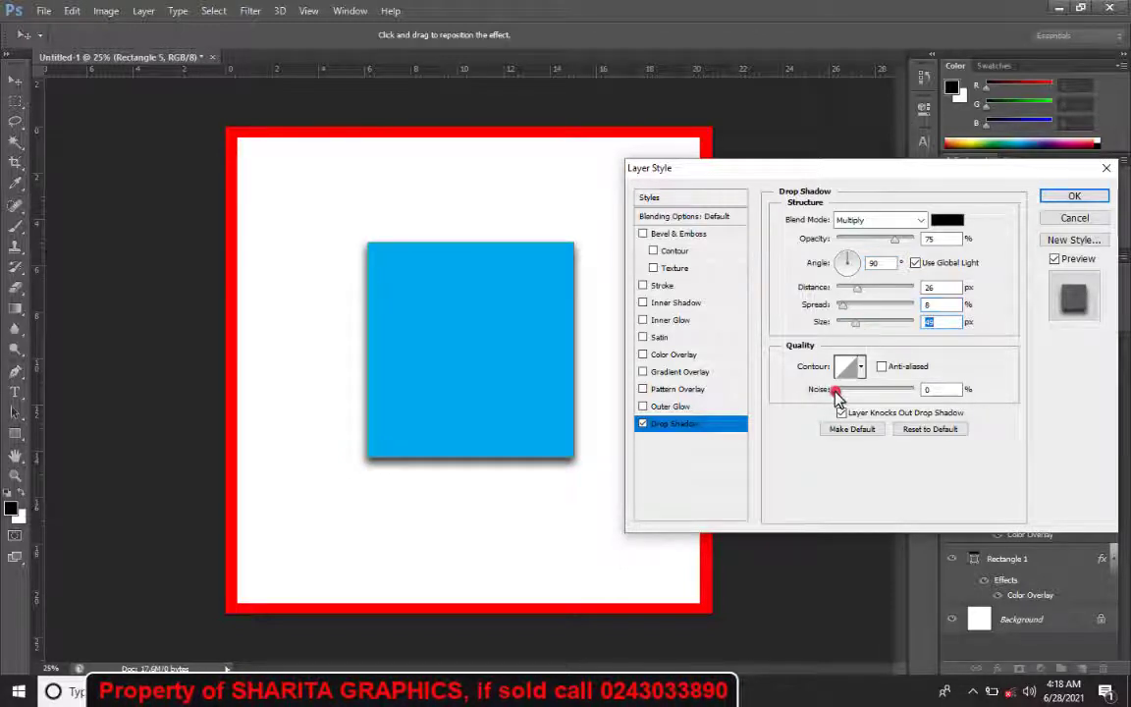
# - Try 100% noise on the drop shadow and return the noise to 0%
pyautogui.moveTo(837, 395); pyautogui.dragTo(962, 415)
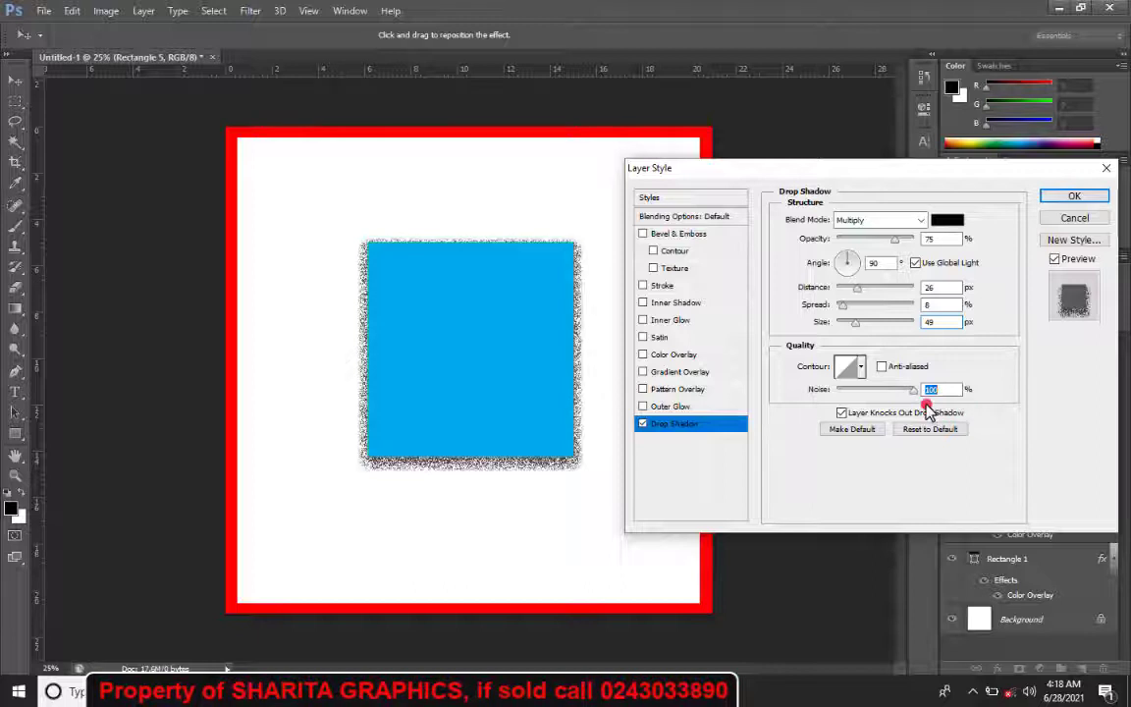
pyautogui.hotkey('ctrl', '+')
pyautogui.hotkey('ctrl', '+')
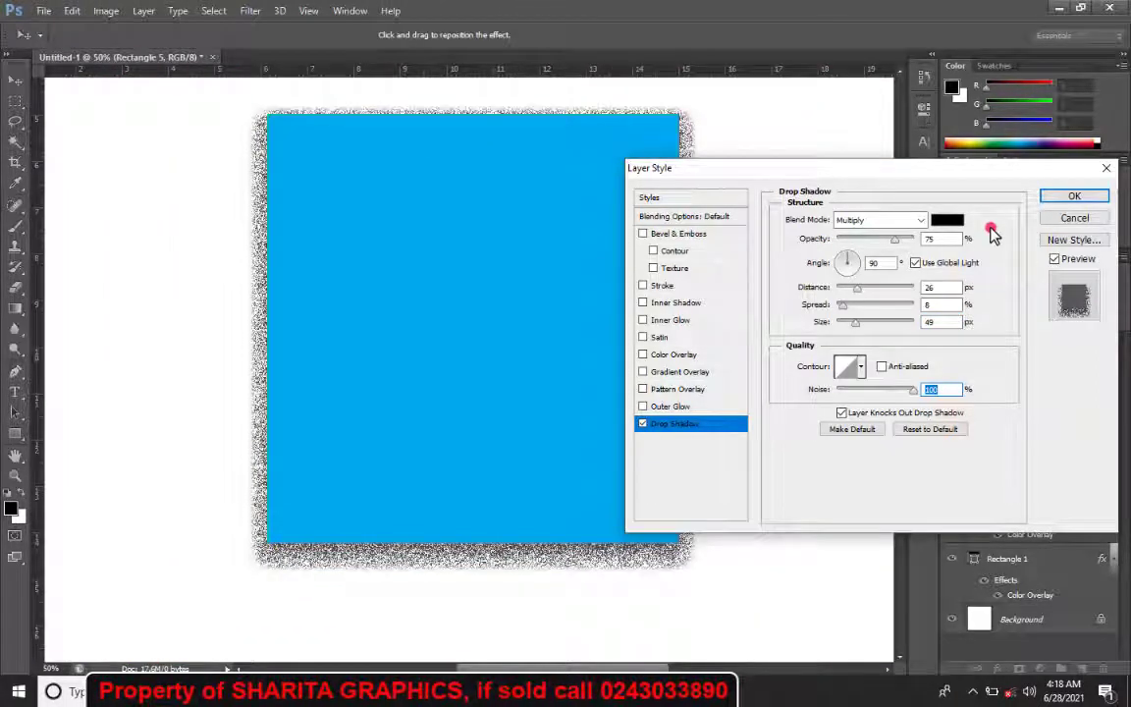
pyautogui.moveTo(964, 175); pyautogui.dragTo(1070, 169)
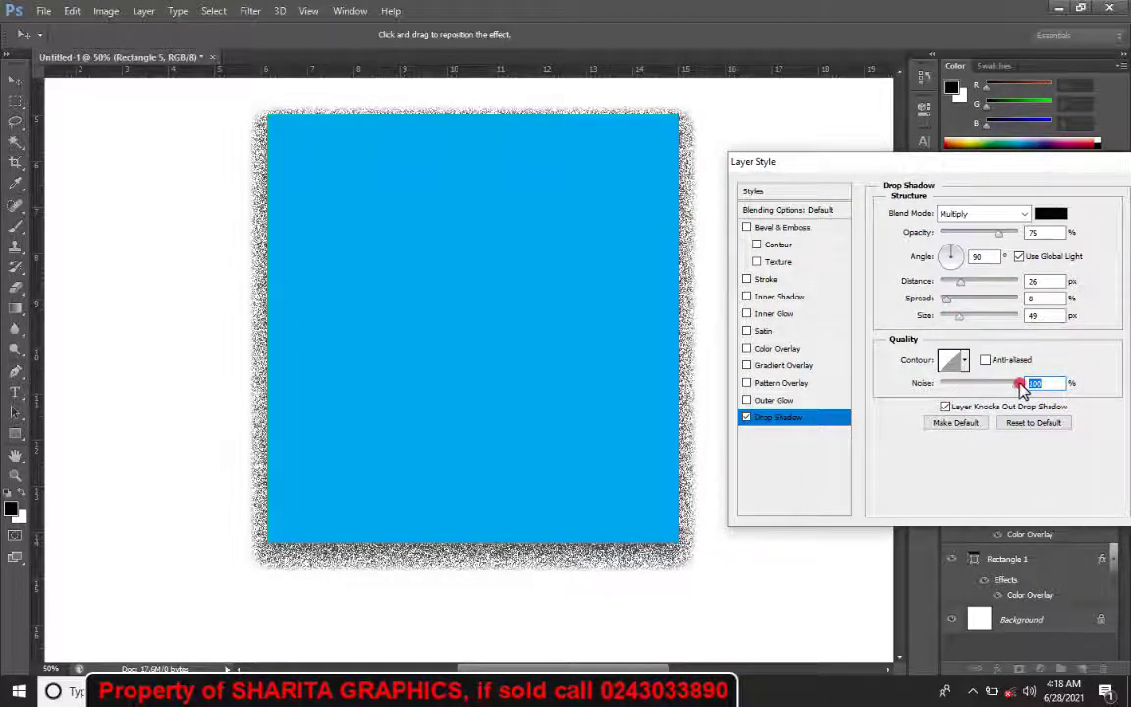
pyautogui.write('0')
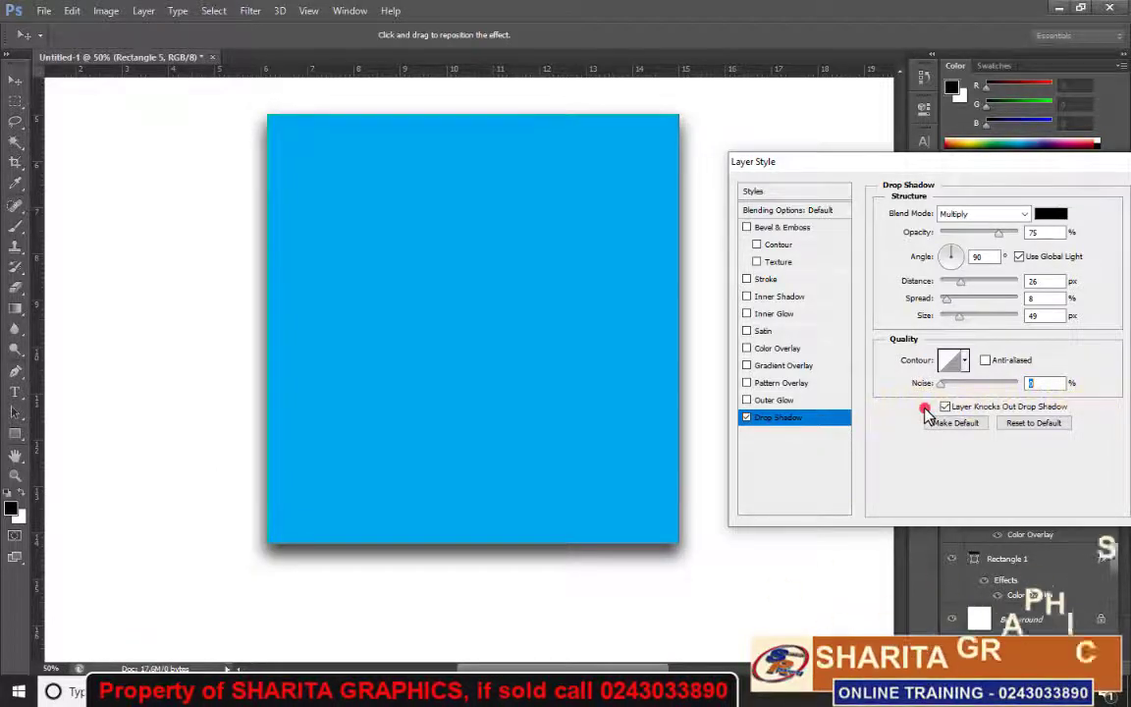
pyautogui.moveTo(945, 400); pyautogui.dragTo(870, 403)
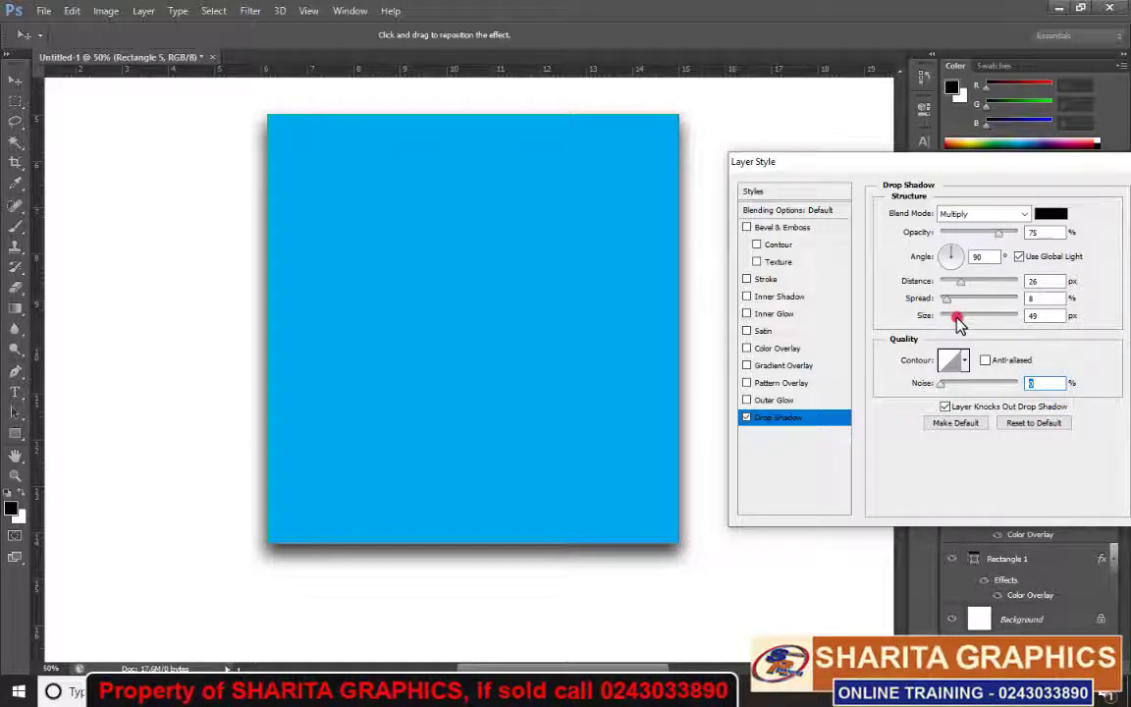
# - Reduce the drop shadow's size to 43 px and its distance to 14 px, and apply the layer style
pyautogui.moveTo(959, 319)
pyautogui.mouseDown()
pyautogui.moveTo(1003, 320)
pyautogui.moveTo(936, 330)
pyautogui.moveTo(958, 329)
pyautogui.mouseUp()
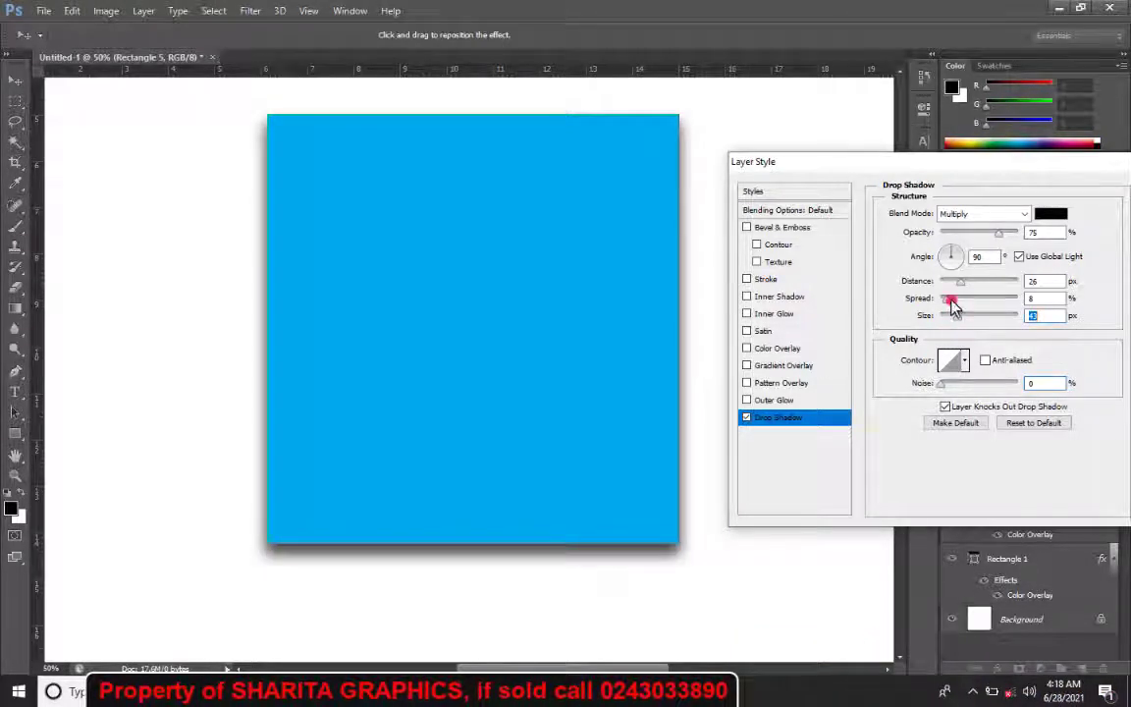
pyautogui.click(959, 282)
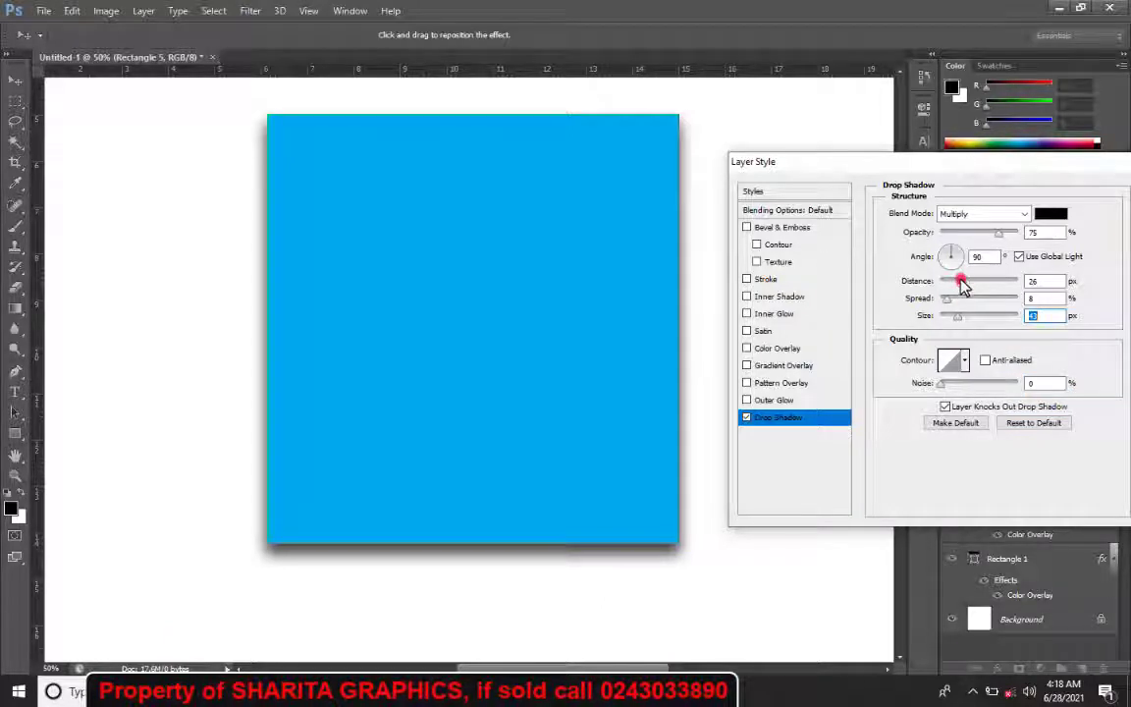
pyautogui.moveTo(962, 287)
pyautogui.mouseDown()
pyautogui.moveTo(984, 292)
pyautogui.moveTo(950, 288)
pyautogui.mouseUp()
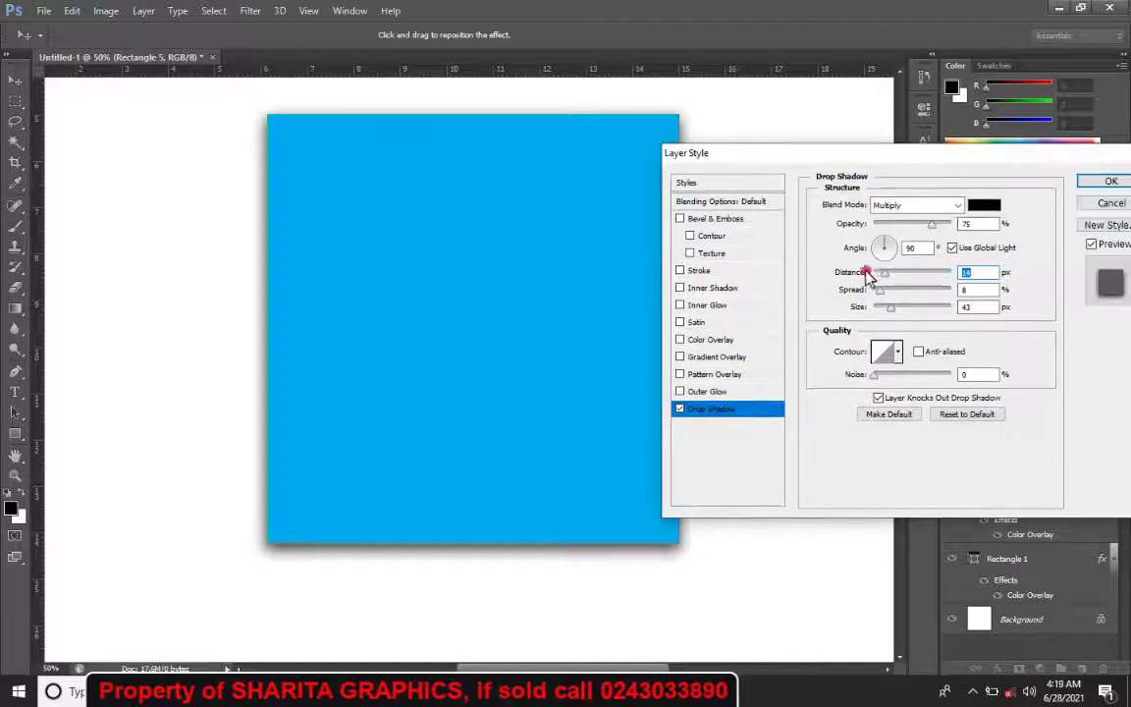
pyautogui.click(1105, 179)
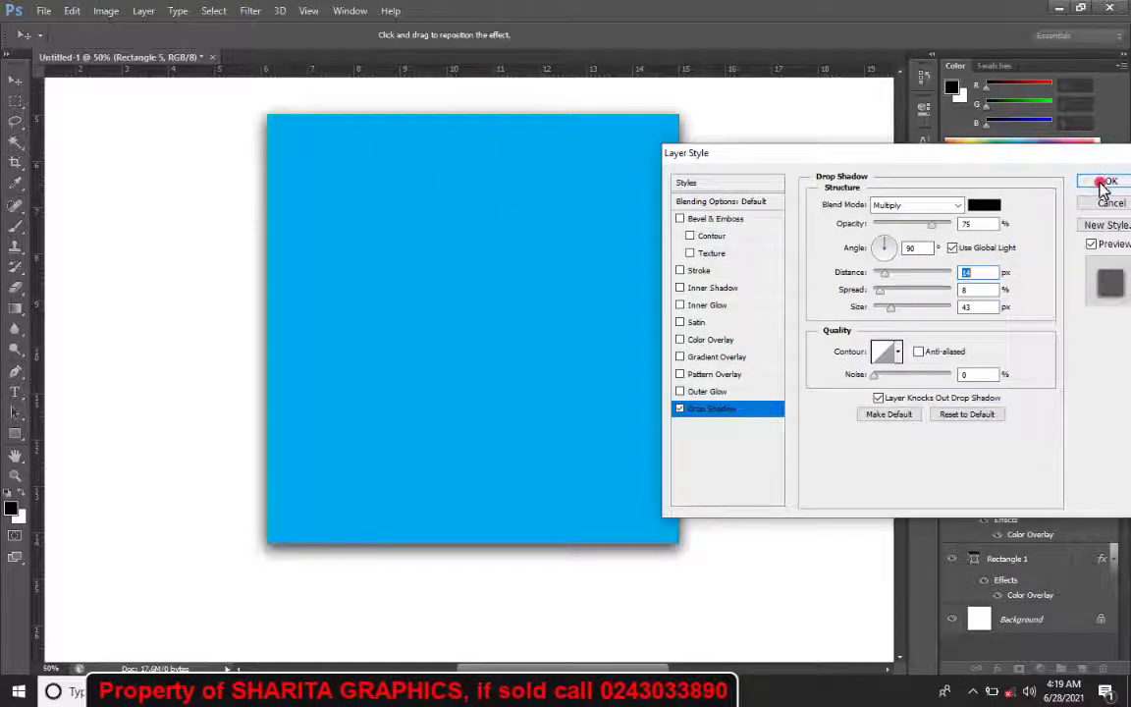
# - Add a gradient overlay to the square, trying the color overlay on it and switching that back off
pyautogui.click(957, 256)
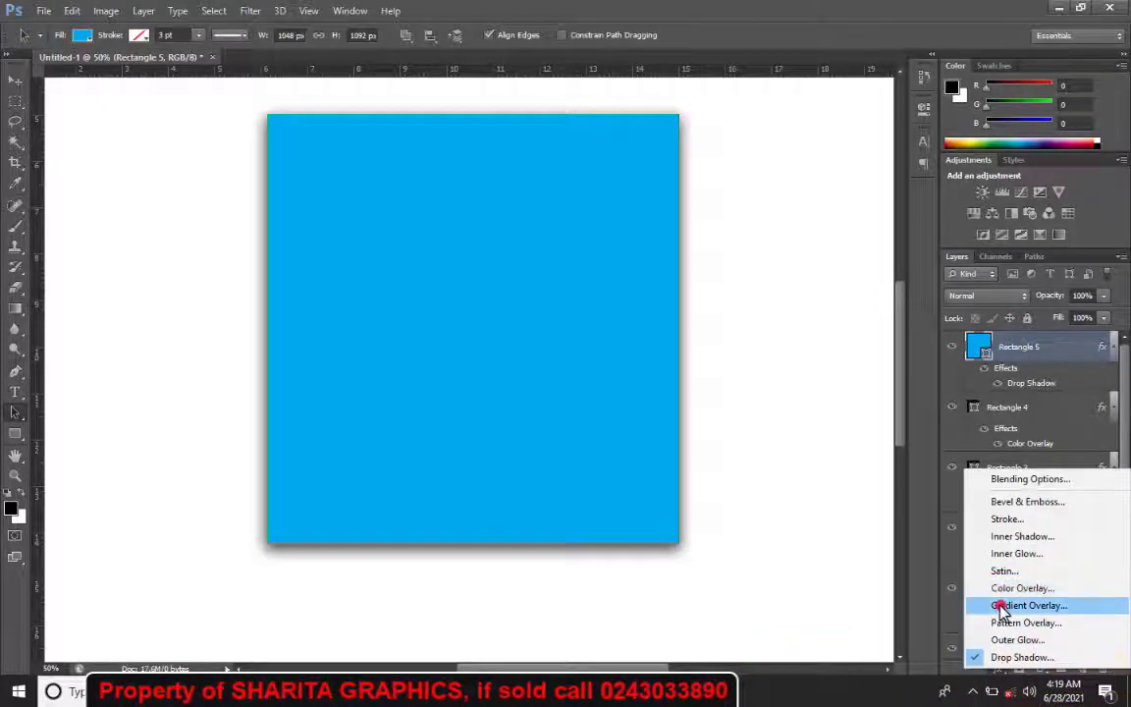
pyautogui.click(1001, 606)
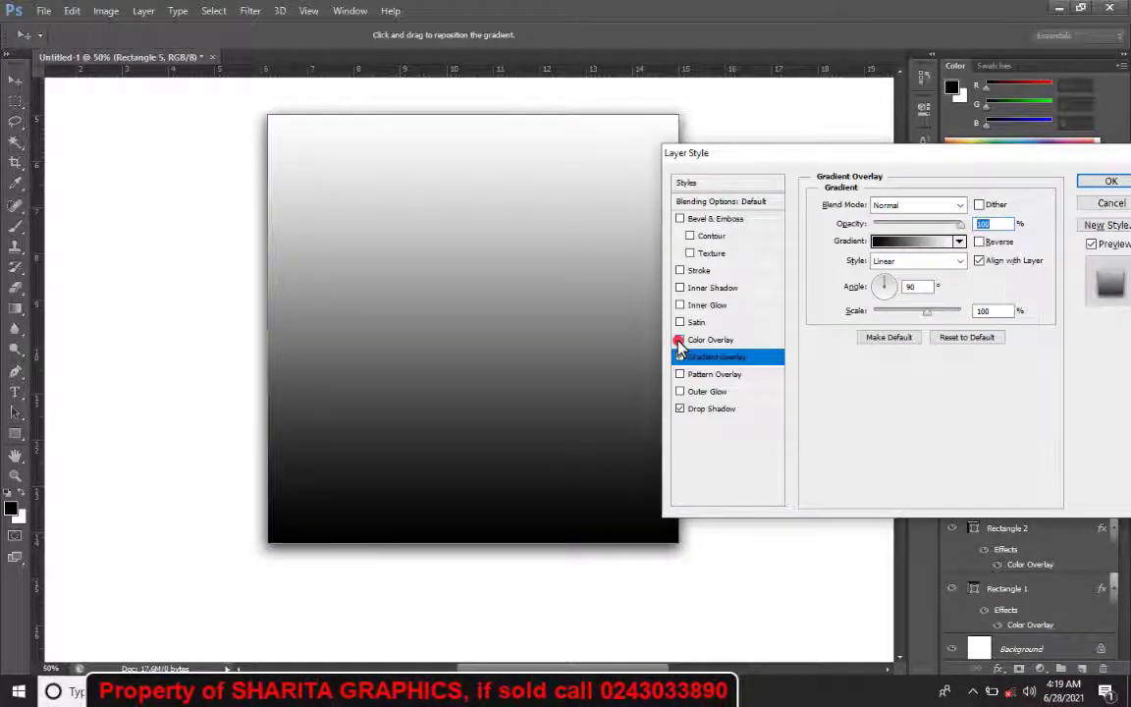
pyautogui.click(679, 339)
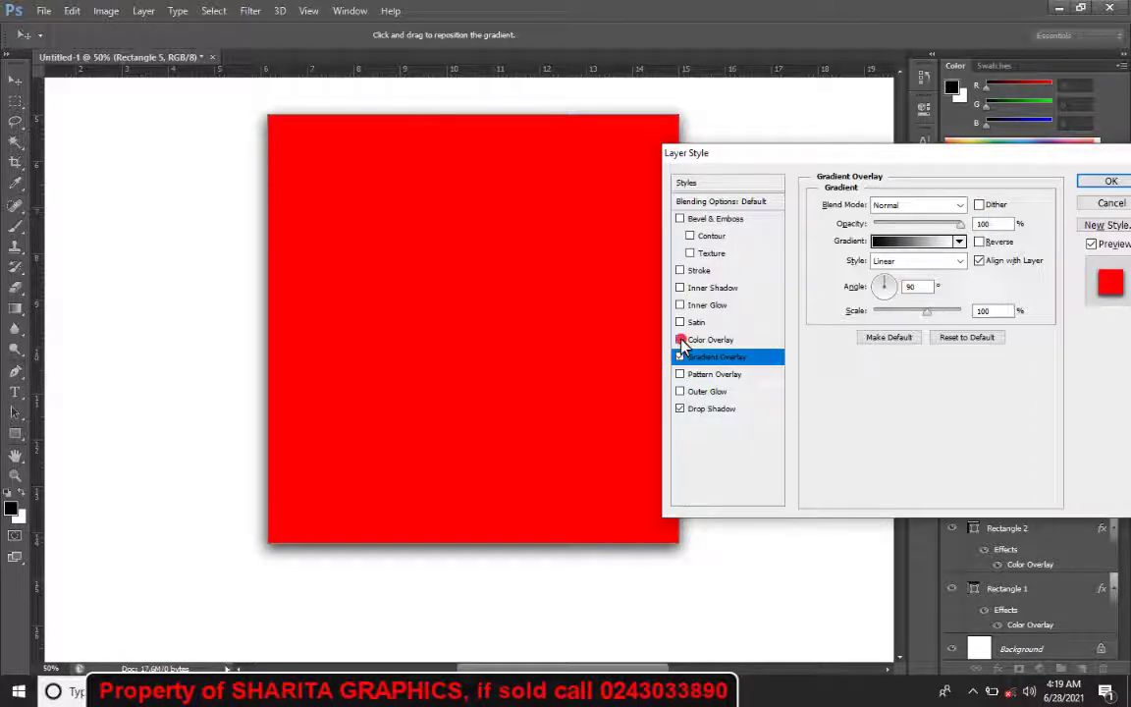
pyautogui.click(679, 340)
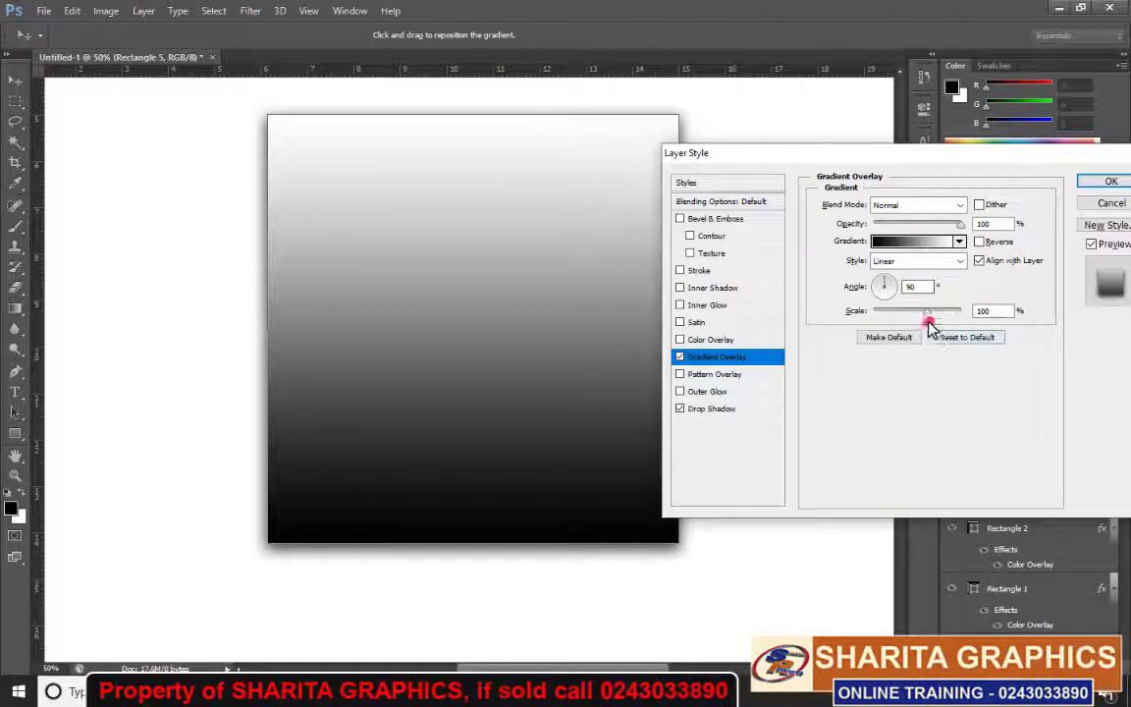
# - Edit the overlay's gradient and set its black start color stop to red #ce1414
pyautogui.click(911, 242)
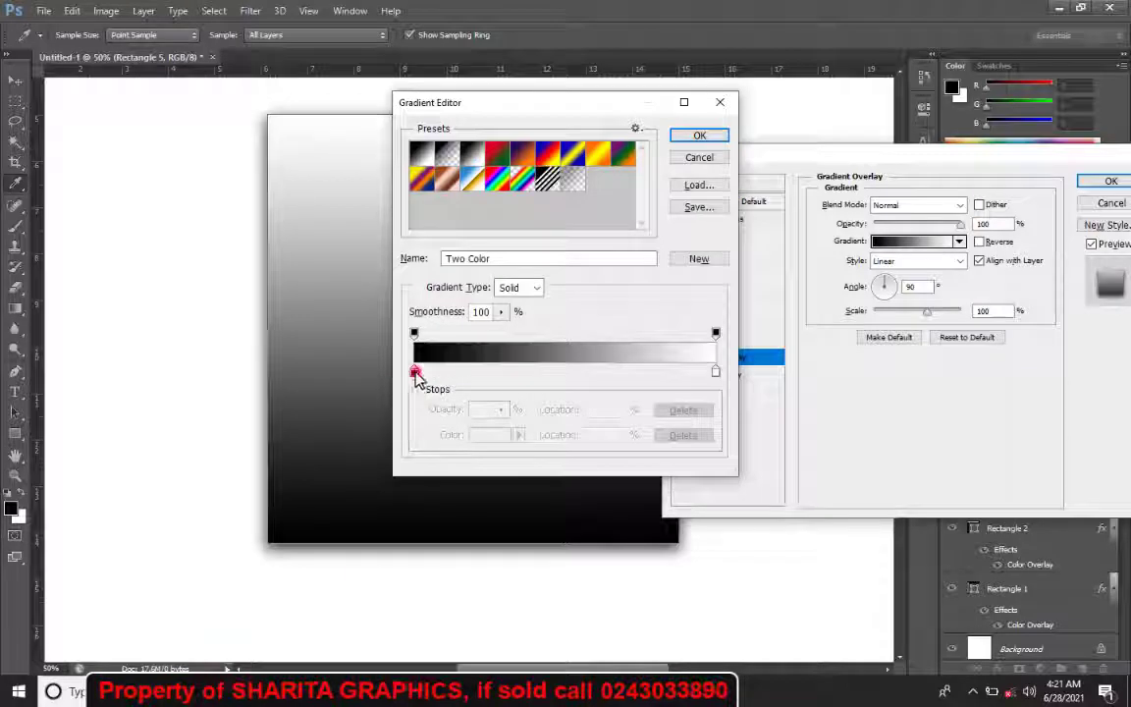
pyautogui.click(415, 374)
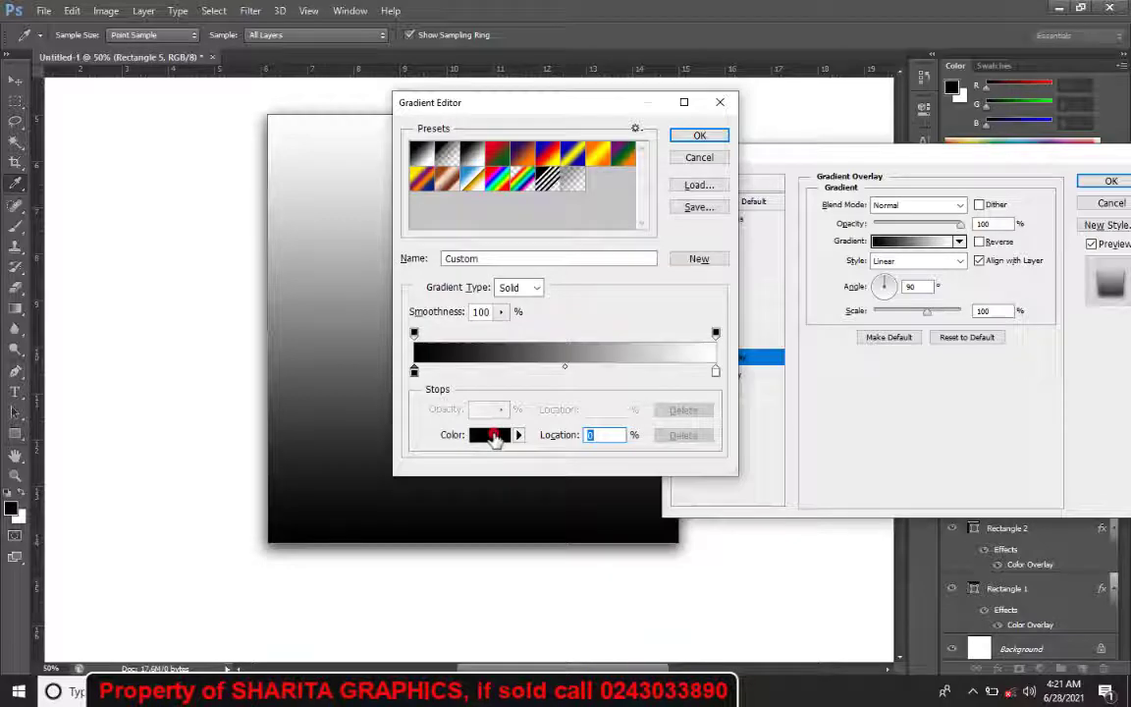
pyautogui.click(494, 437)
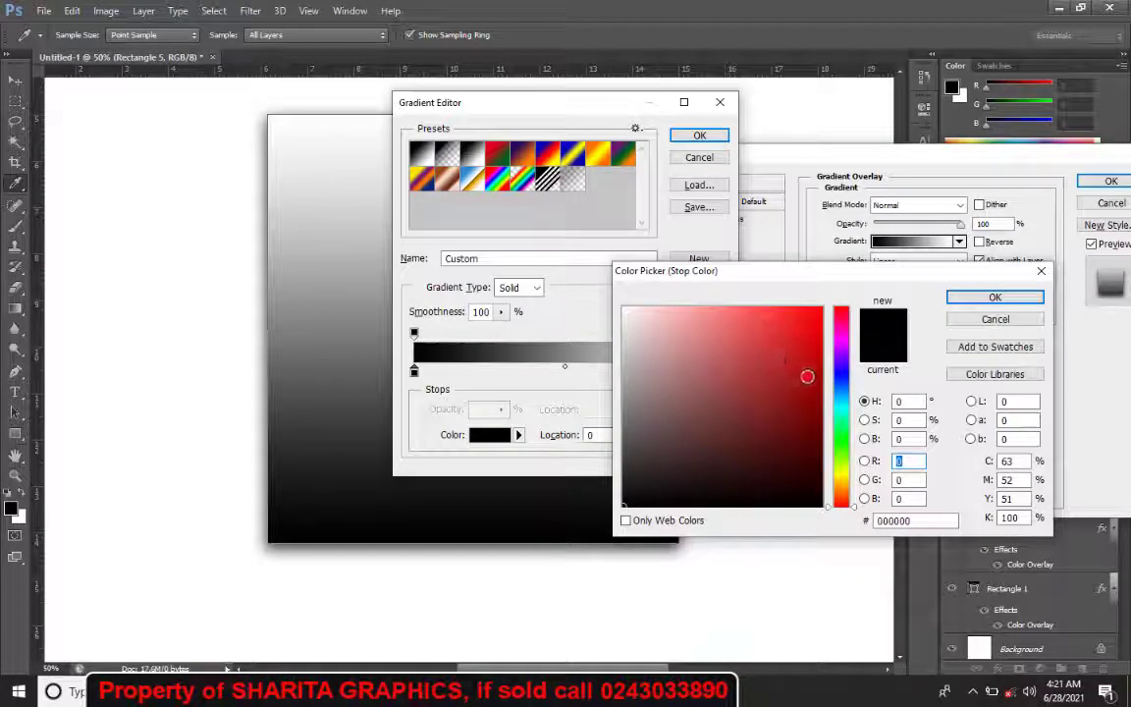
pyautogui.click(802, 345)
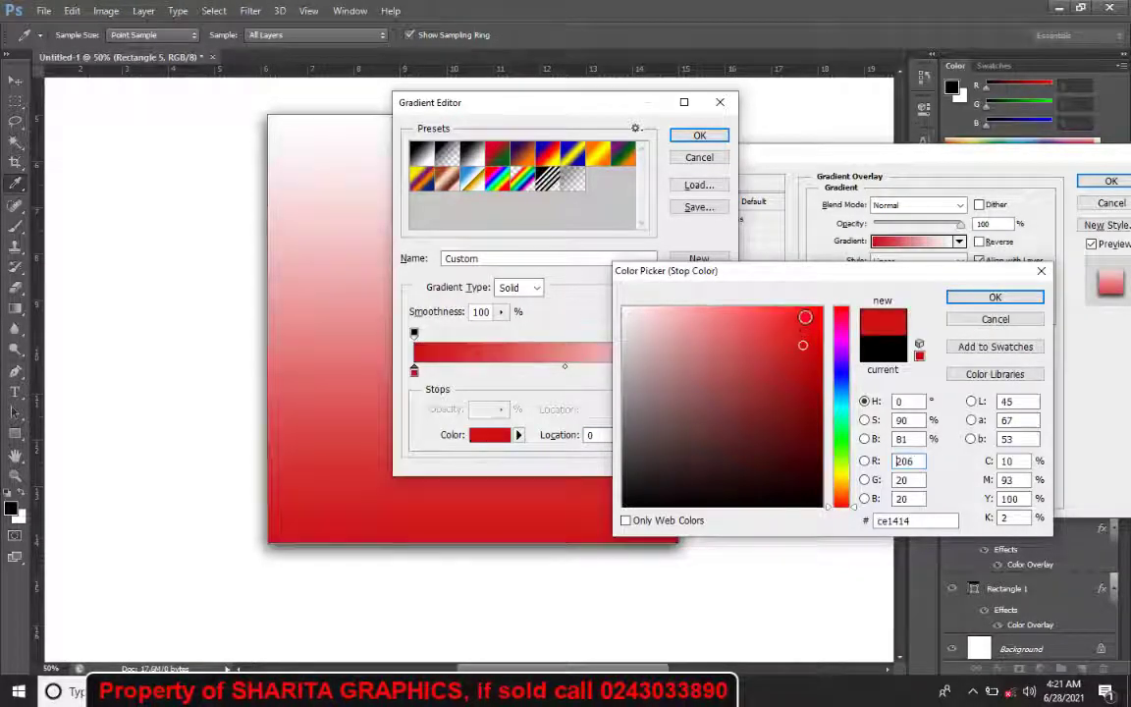
pyautogui.click(980, 297)
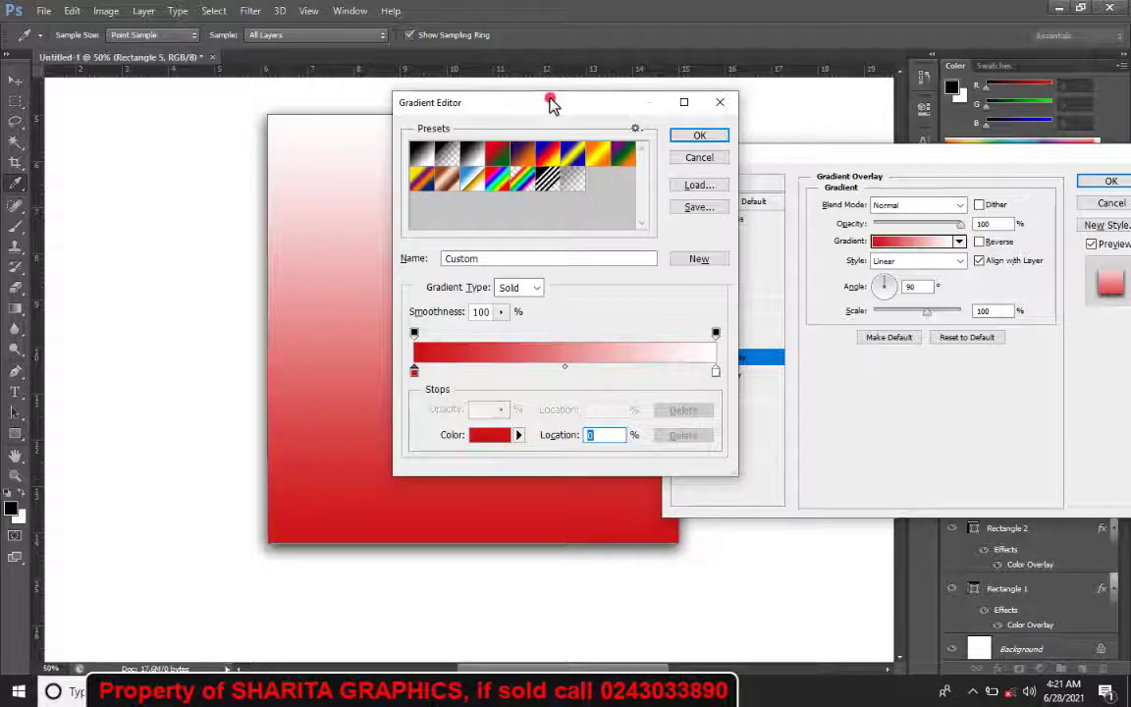
# - Set the gradient's white end color stop to orange #f5b406, keeping the square in view
pyautogui.moveTo(549, 102); pyautogui.dragTo(771, 216)
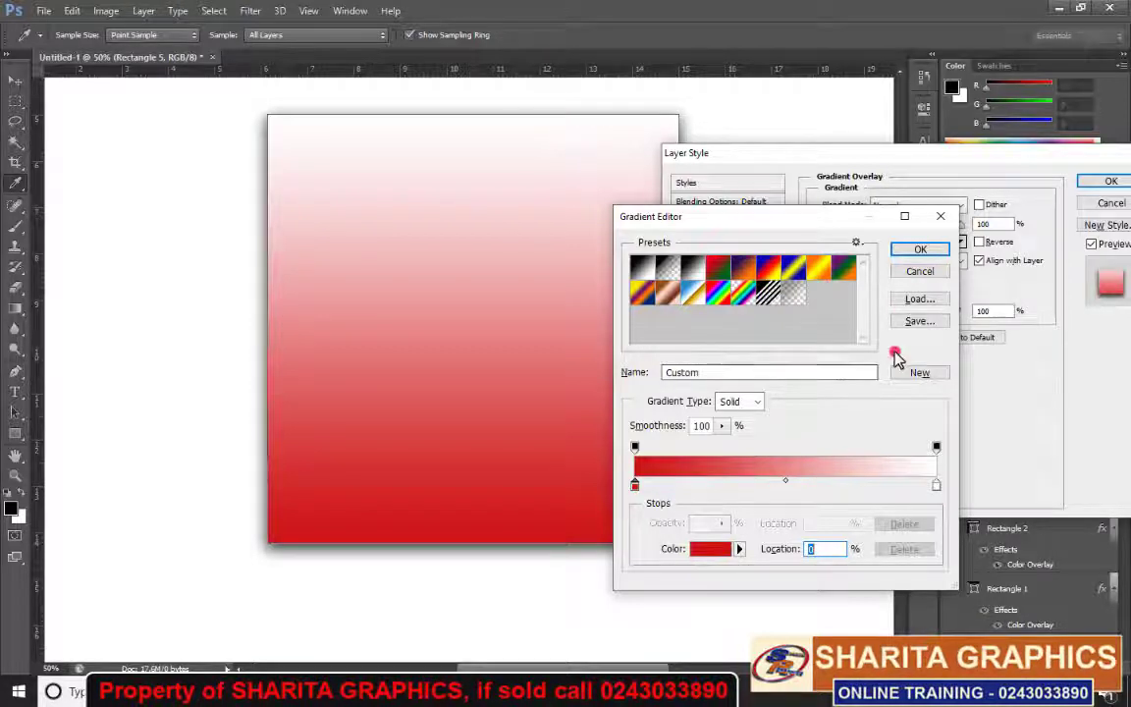
pyautogui.click(937, 484)
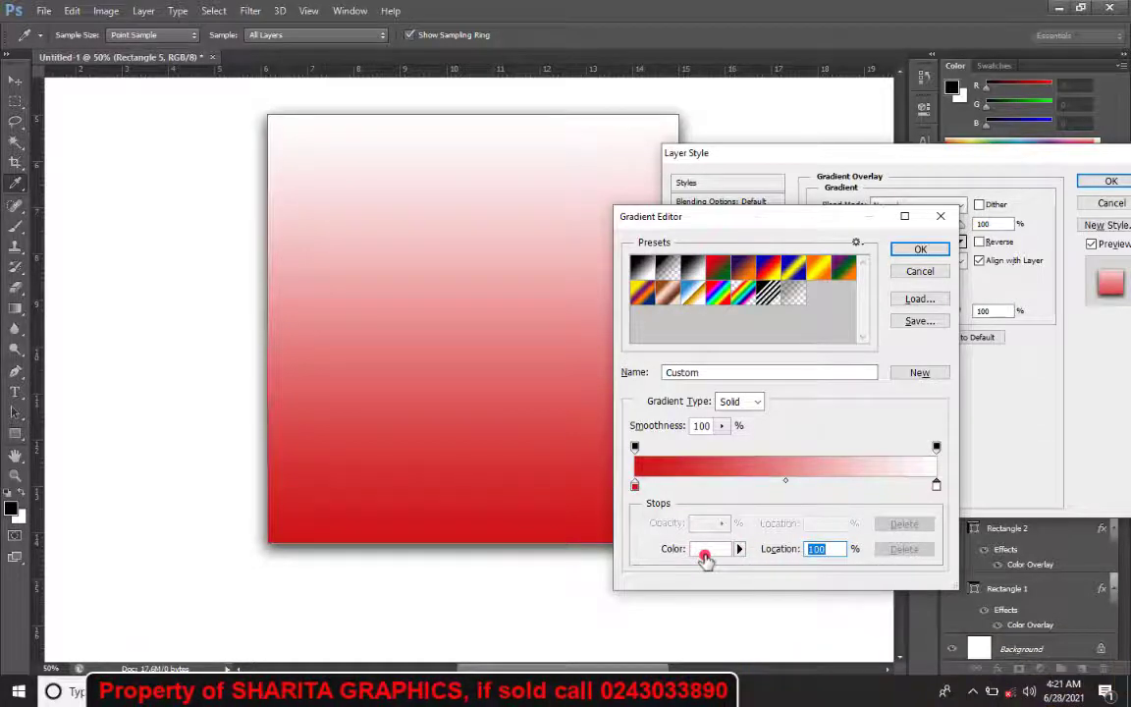
pyautogui.click(704, 555)
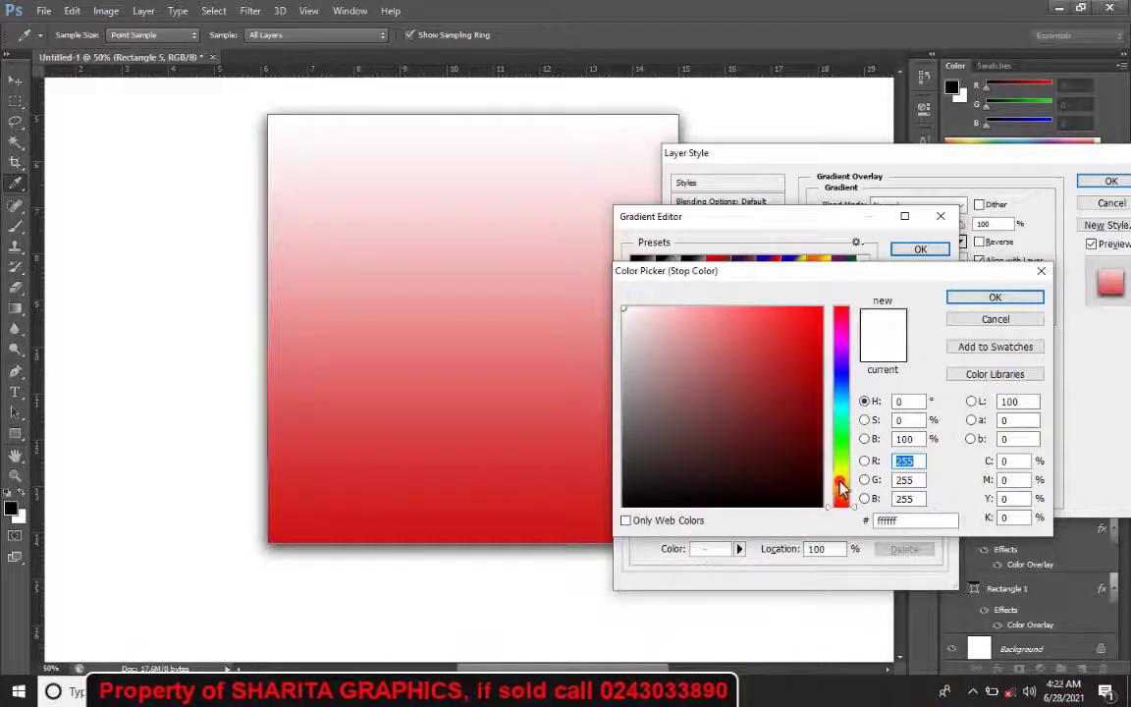
pyautogui.click(840, 483)
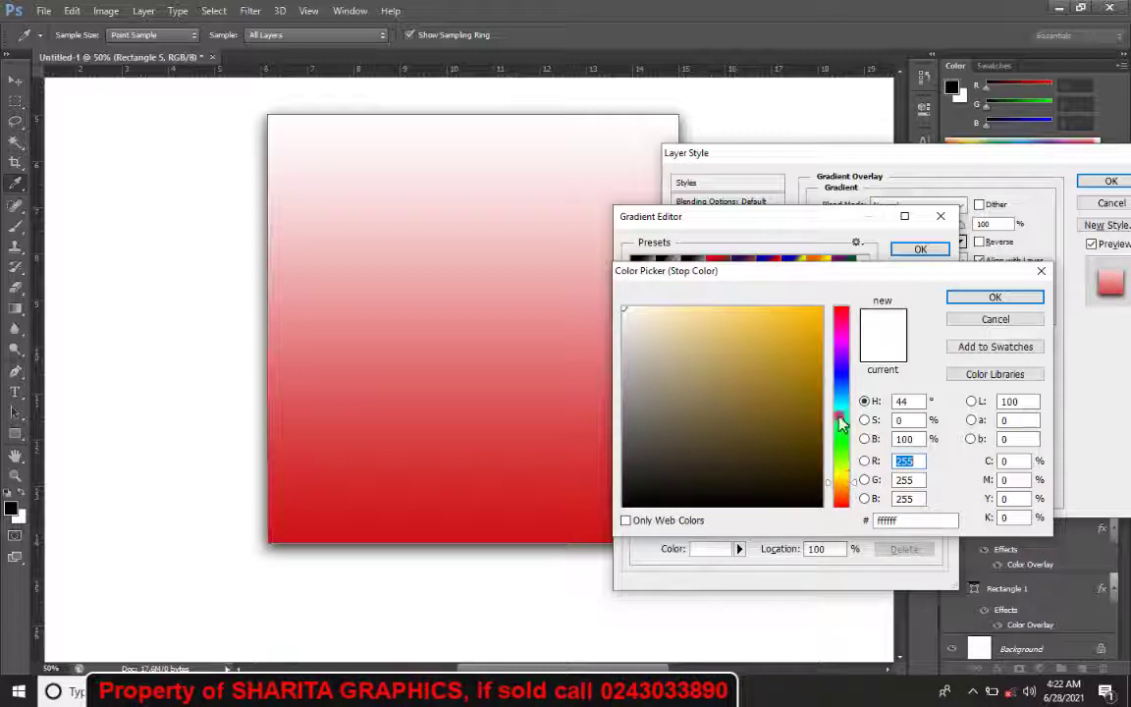
pyautogui.click(818, 314)
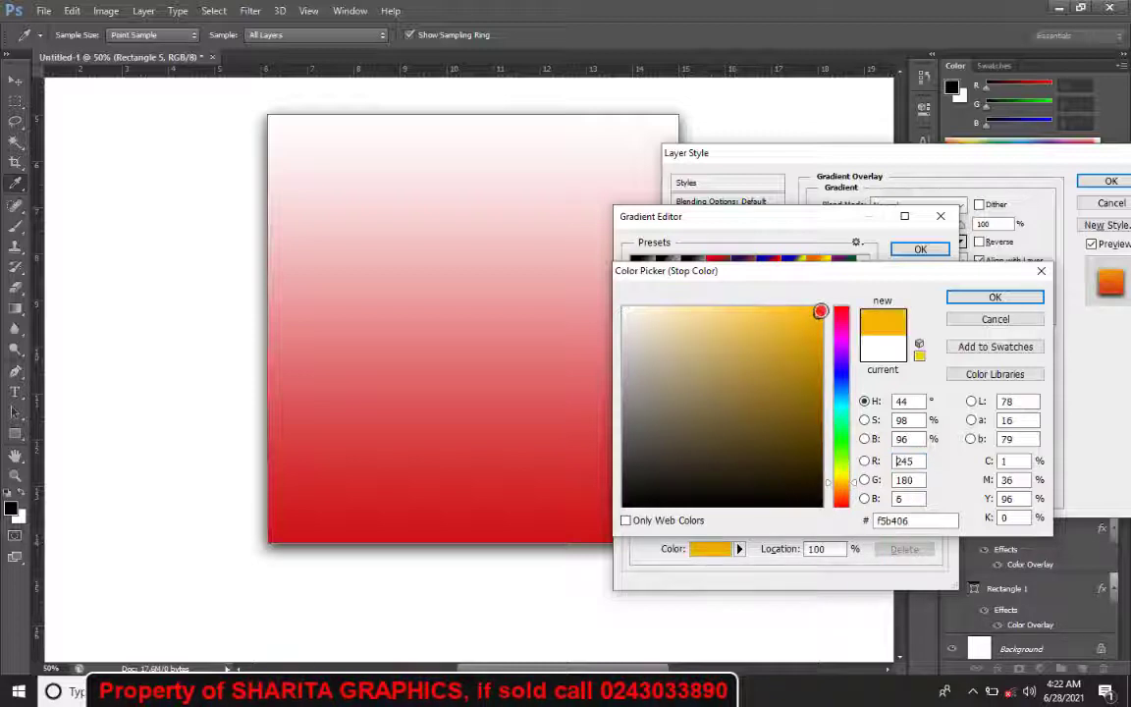
pyautogui.click(988, 299)
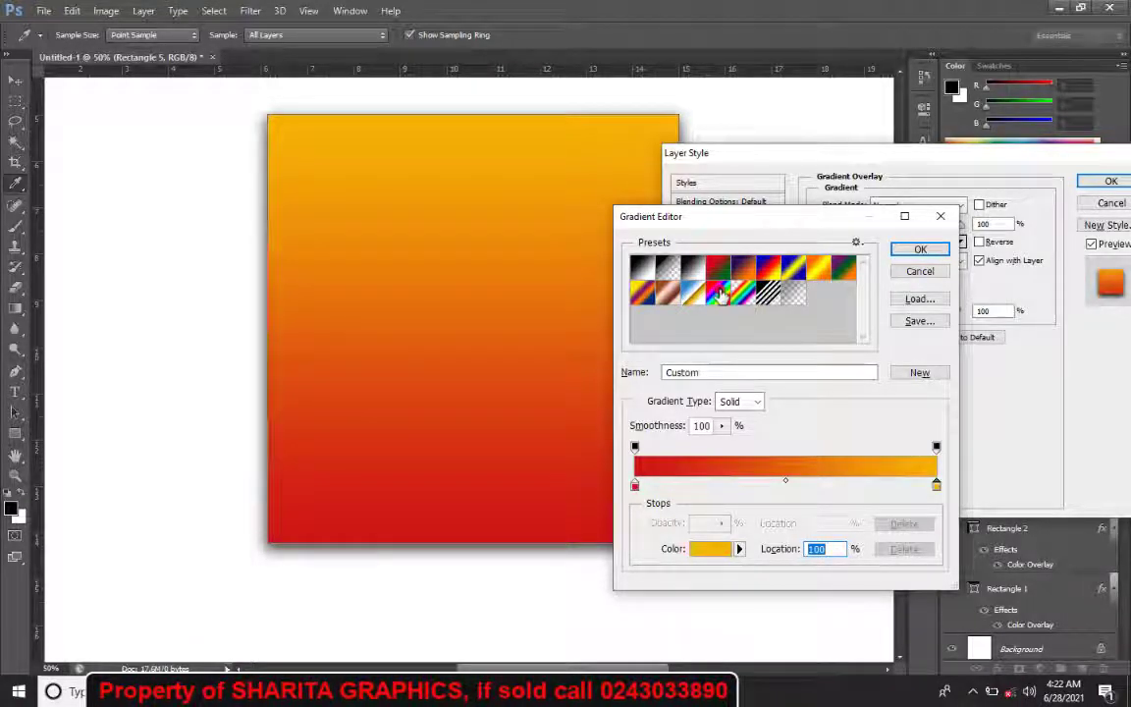
# - Try the rainbow, Blue-Red-Yellow and violet-green-orange gradient presets on the square, and select the Red, Green preset
pyautogui.click(720, 294)
pyautogui.click(768, 274)
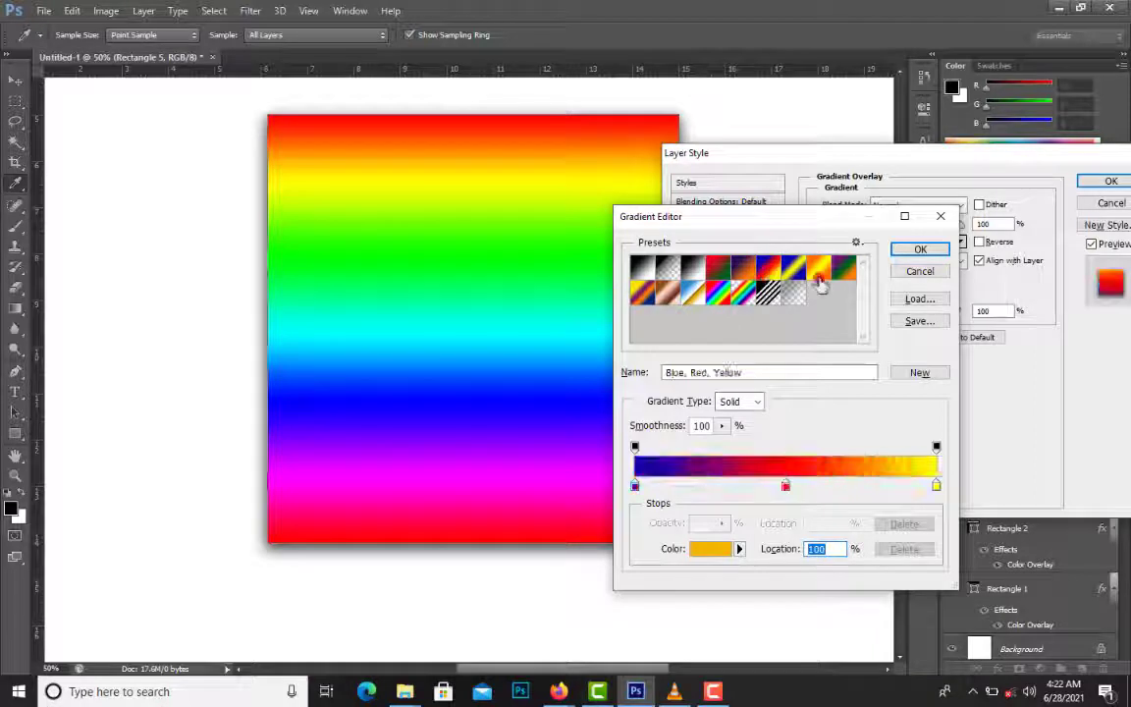
pyautogui.click(843, 266)
pyautogui.click(715, 261)
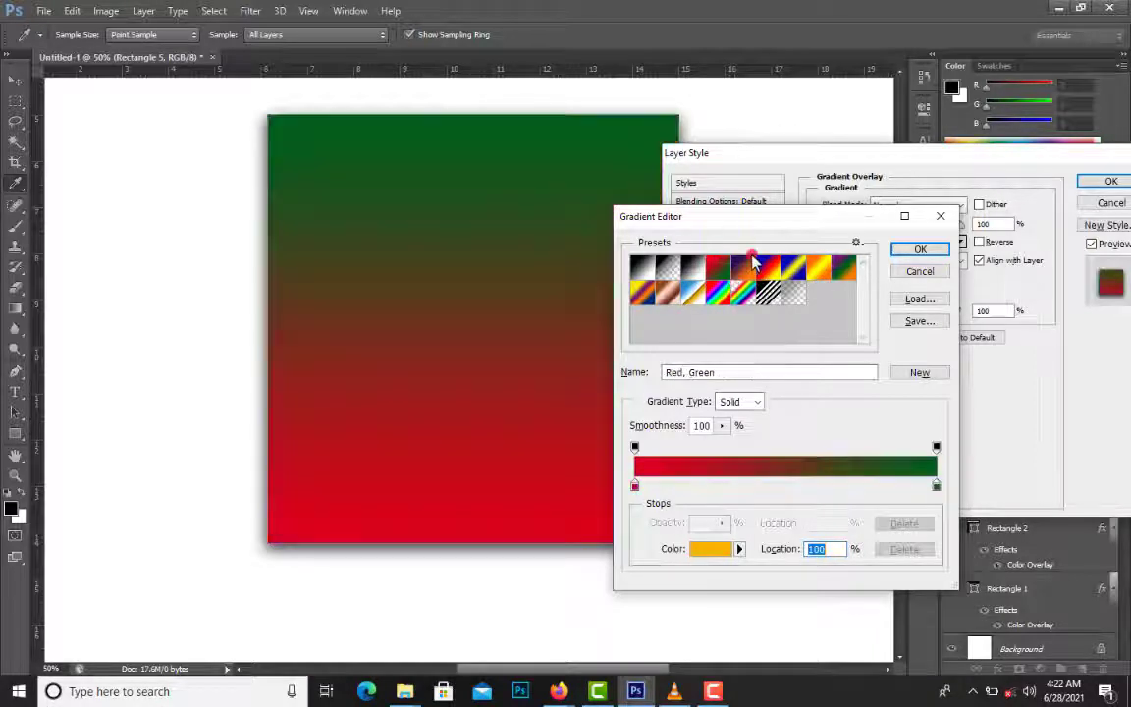